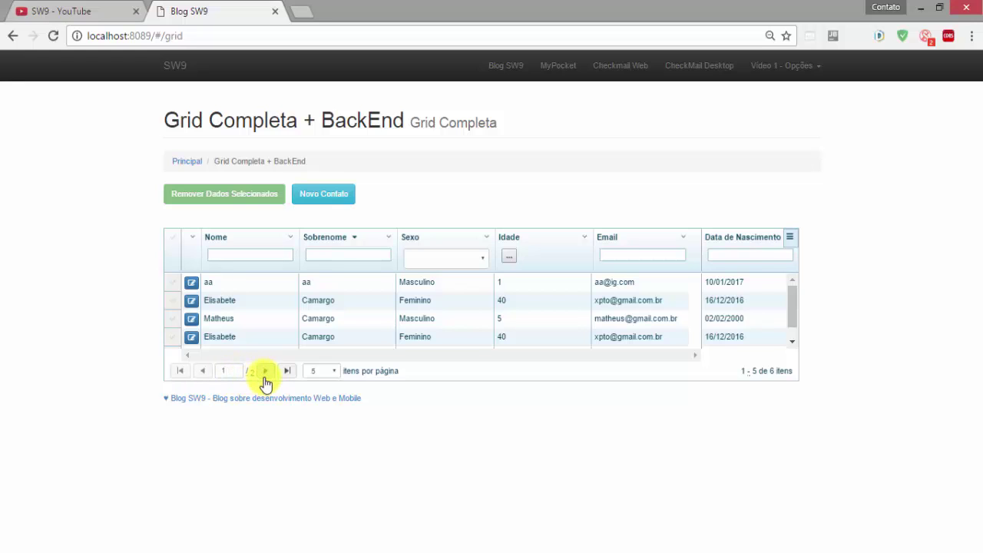
# Page forward to the grid's second page of contacts and return to the first page
pyautogui.click(265, 373)
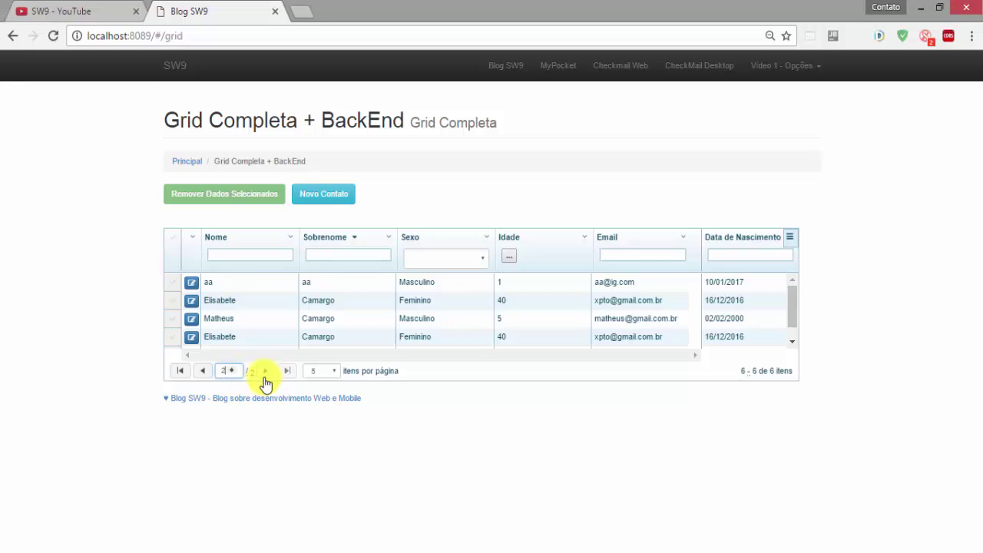
pyautogui.click(204, 374)
pyautogui.click(219, 373)
pyautogui.click(265, 371)
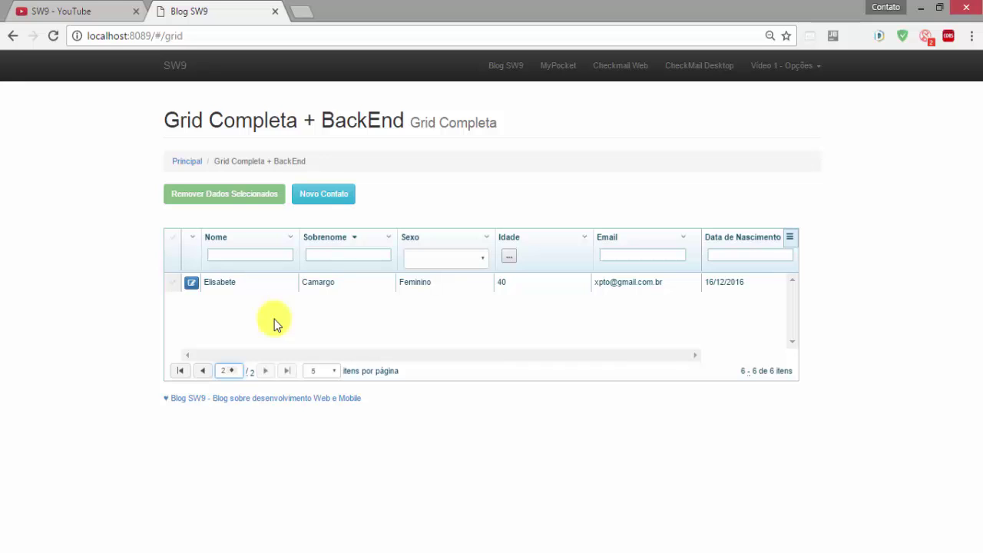
pyautogui.click(203, 370)
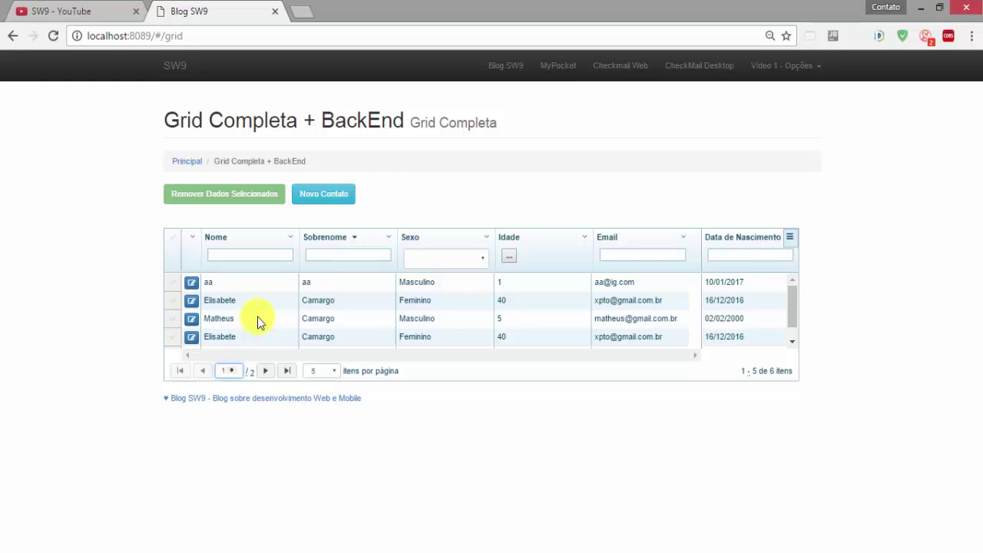
# Cycle the sorting of the Sobrenome column repeatedly through ascending, descending and unsorted
pyautogui.click(339, 242)
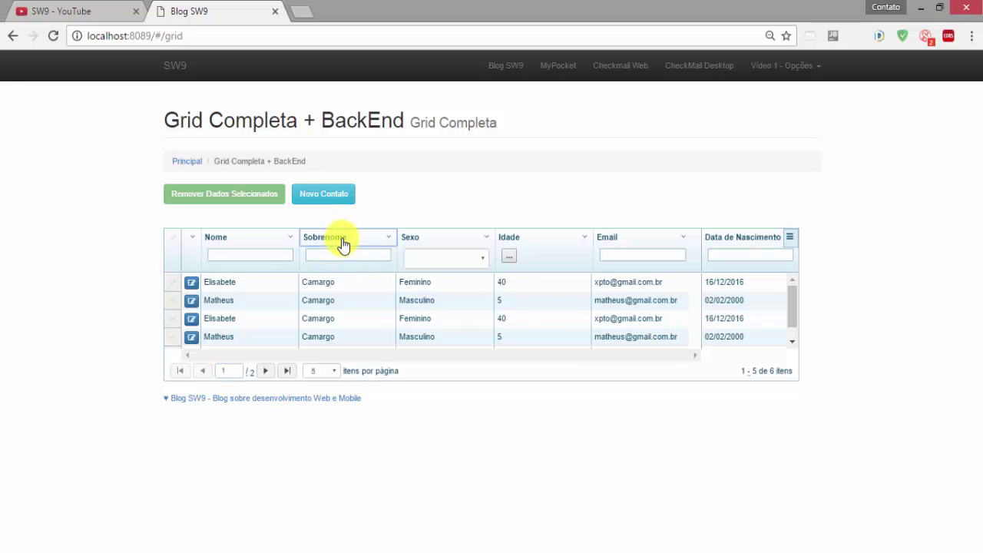
pyautogui.click(343, 245)
pyautogui.click(343, 245)
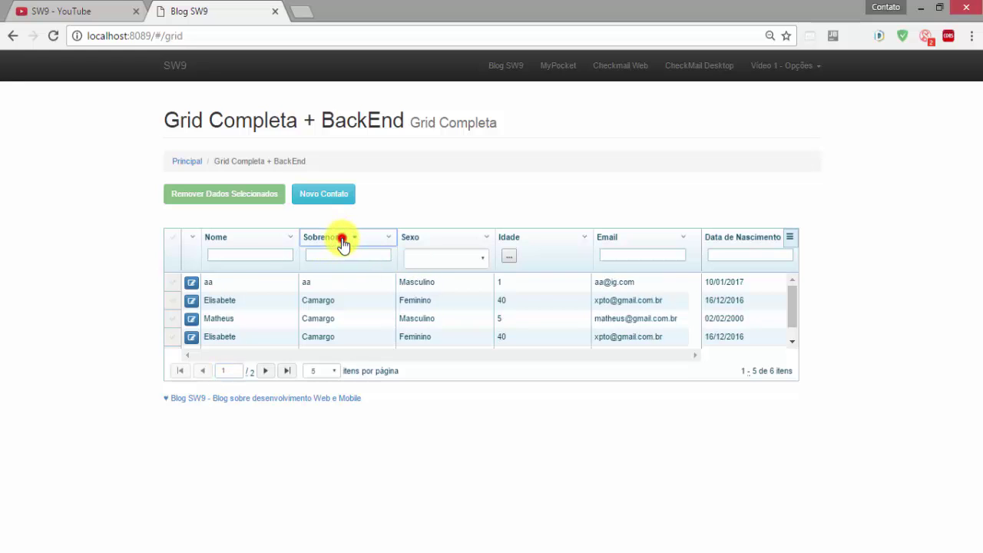
pyautogui.click(342, 244)
pyautogui.click(343, 245)
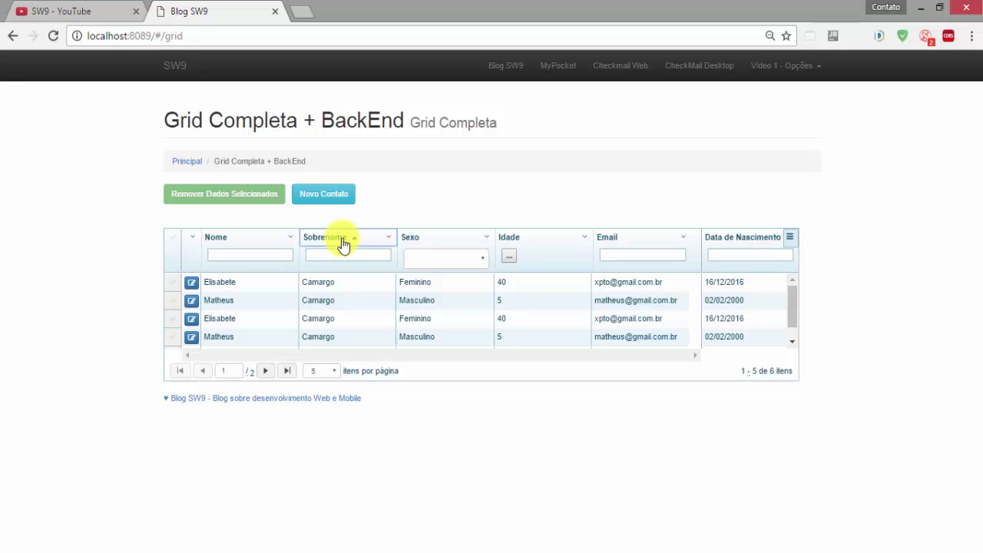
pyautogui.click(342, 240)
pyautogui.click(342, 239)
pyautogui.click(342, 240)
pyautogui.click(342, 239)
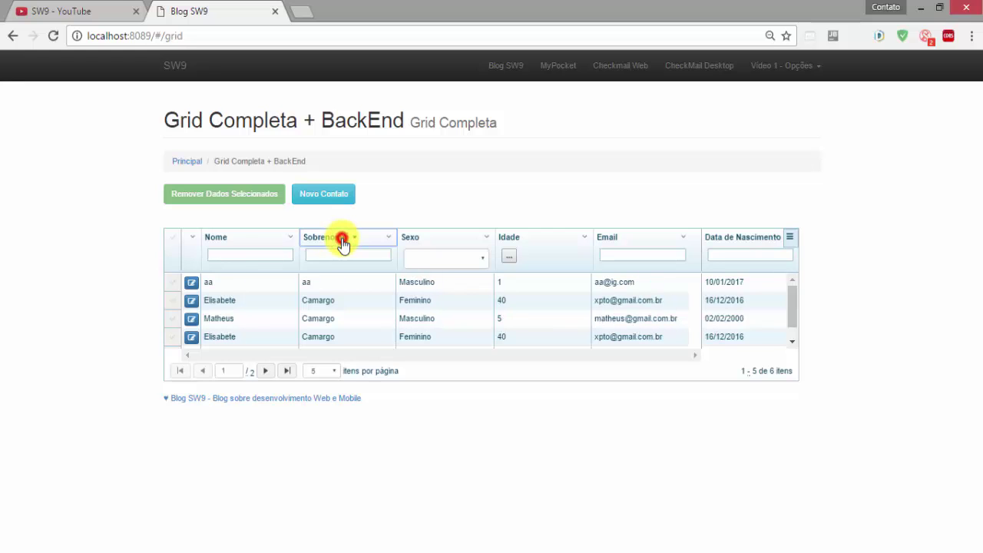
pyautogui.click(342, 240)
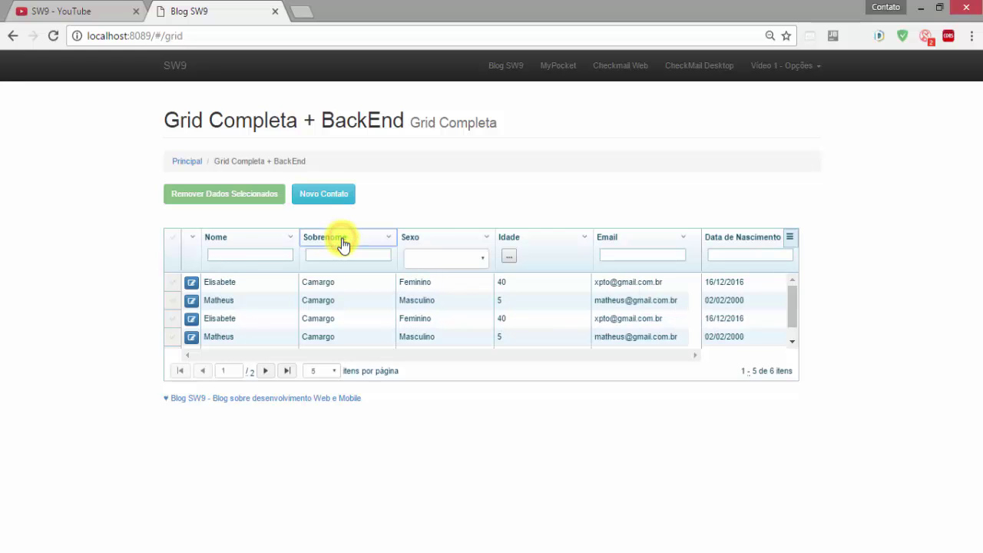
# Sort the grid by Sexo and filter it to Sobrenome containing "ca" and Sexo "feminino"
pyautogui.click(431, 242)
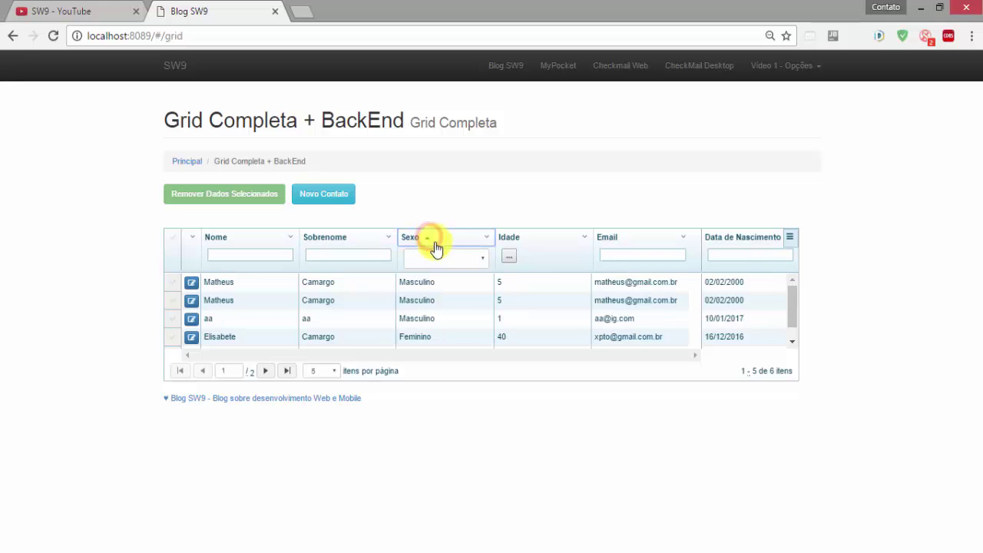
pyautogui.click(482, 259)
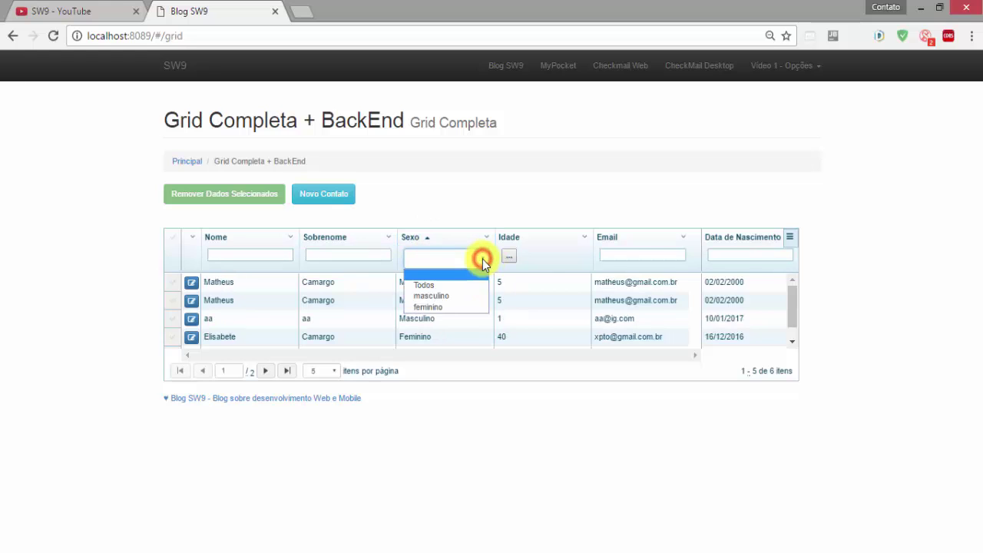
pyautogui.click(332, 254)
pyautogui.write('ca')
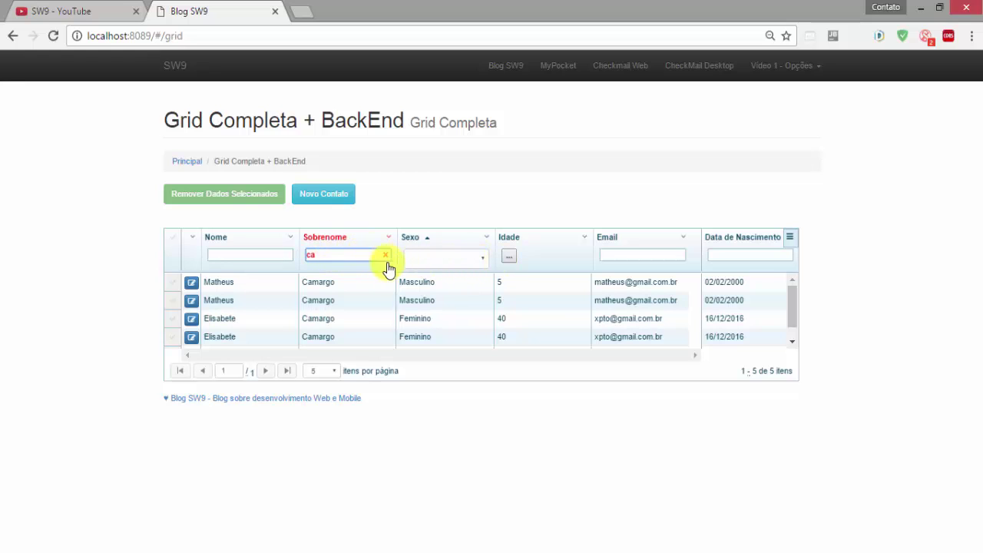
pyautogui.click(483, 258)
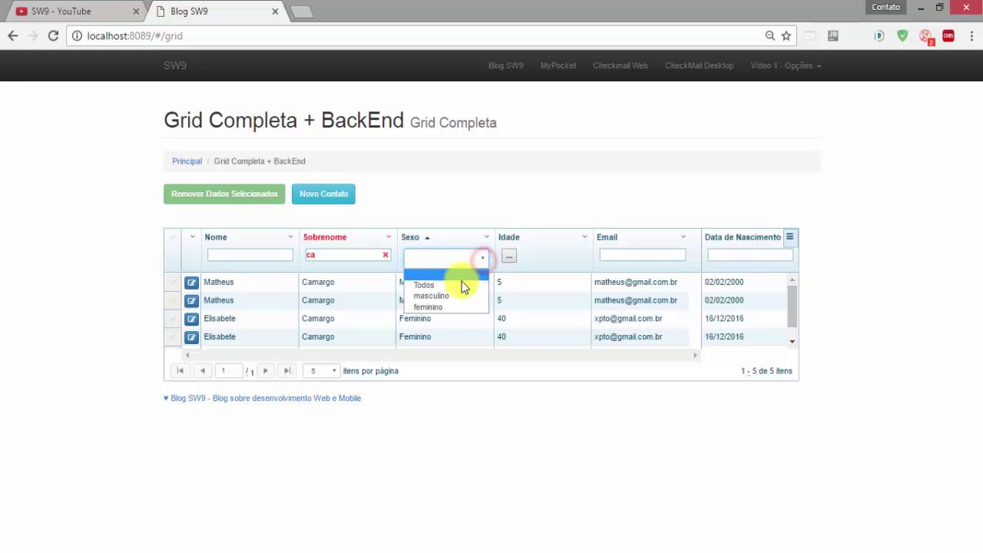
pyautogui.click(452, 305)
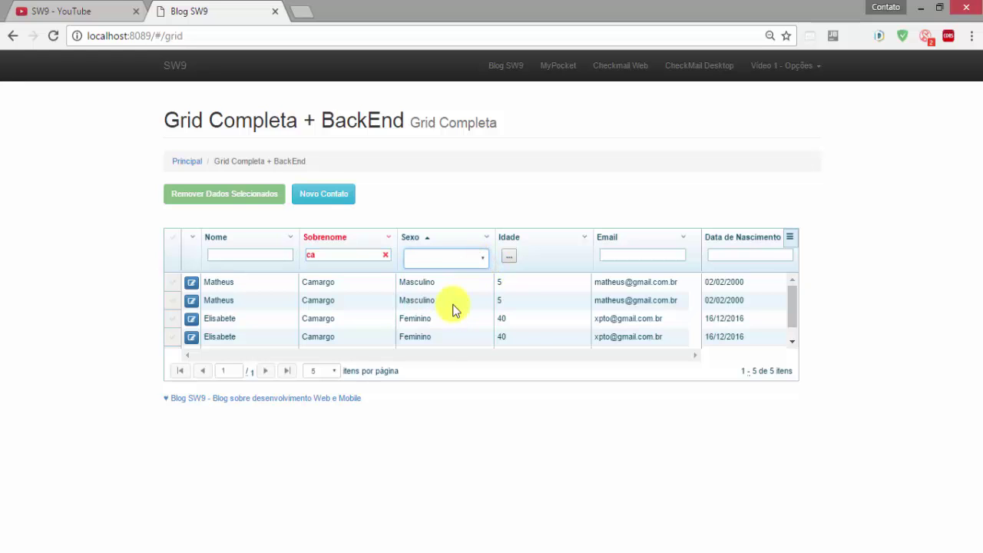
# Re-enter "ca" in the Sobrenome filter and clear that filter, keeping the Sexo filter
pyautogui.click(314, 257)
pyautogui.write('c')
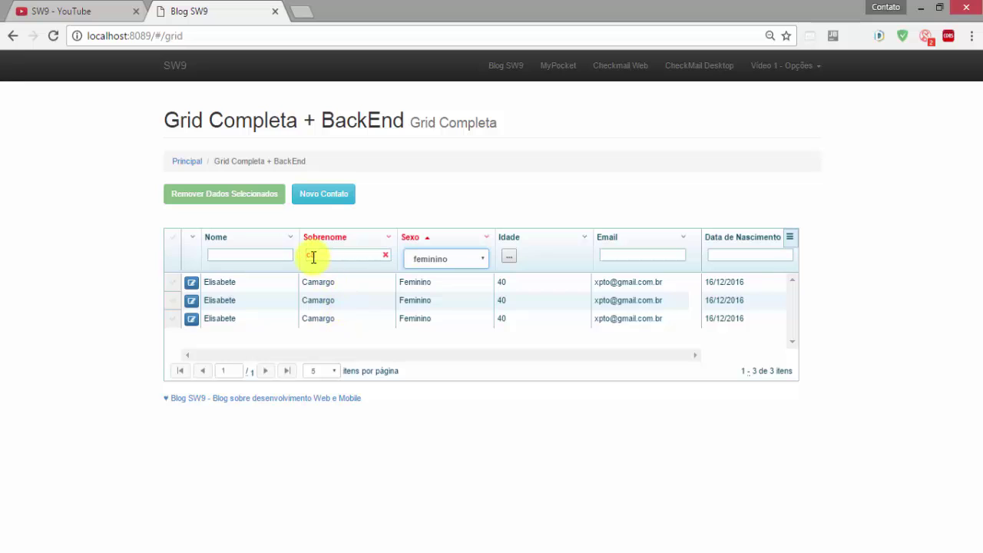
pyautogui.write('a')
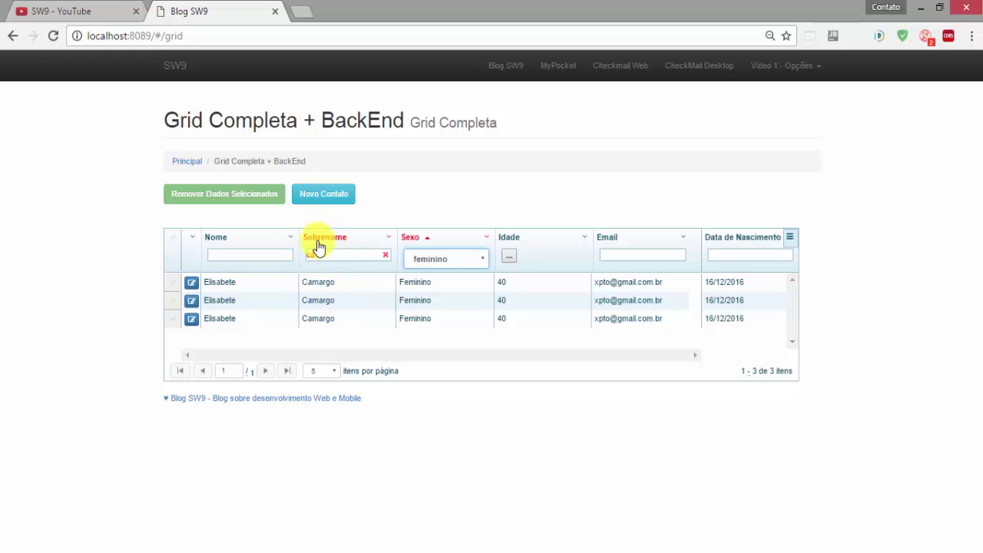
pyautogui.click(318, 254)
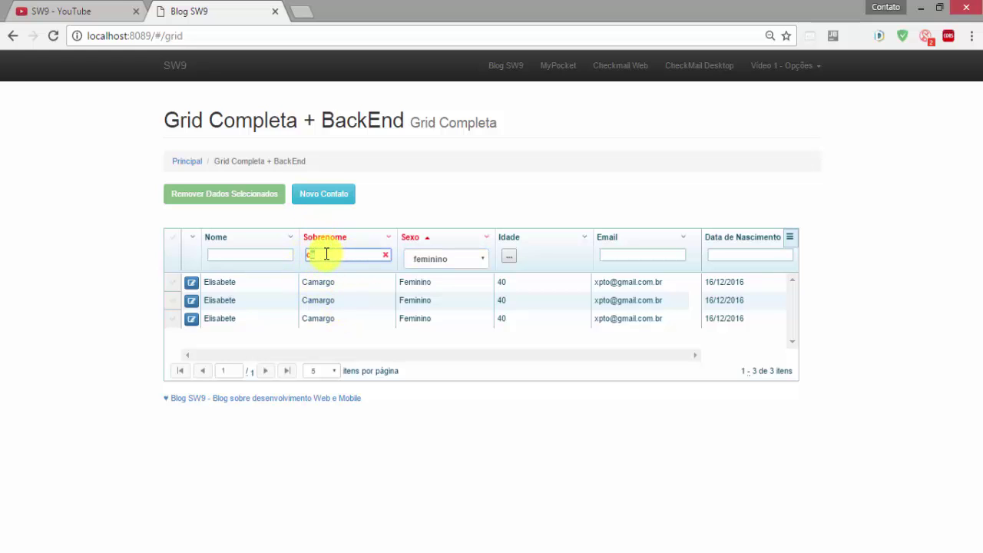
pyautogui.click(323, 254)
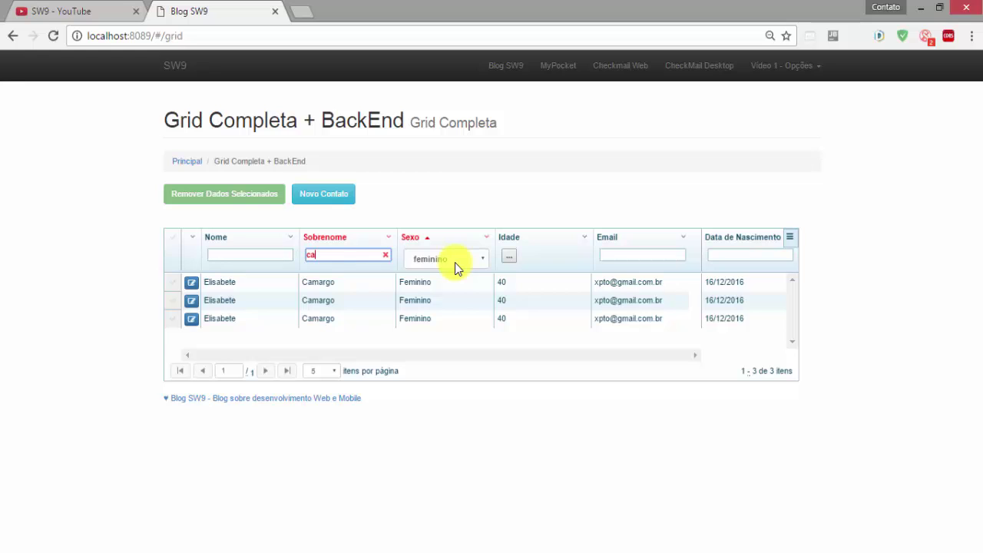
pyautogui.click(386, 255)
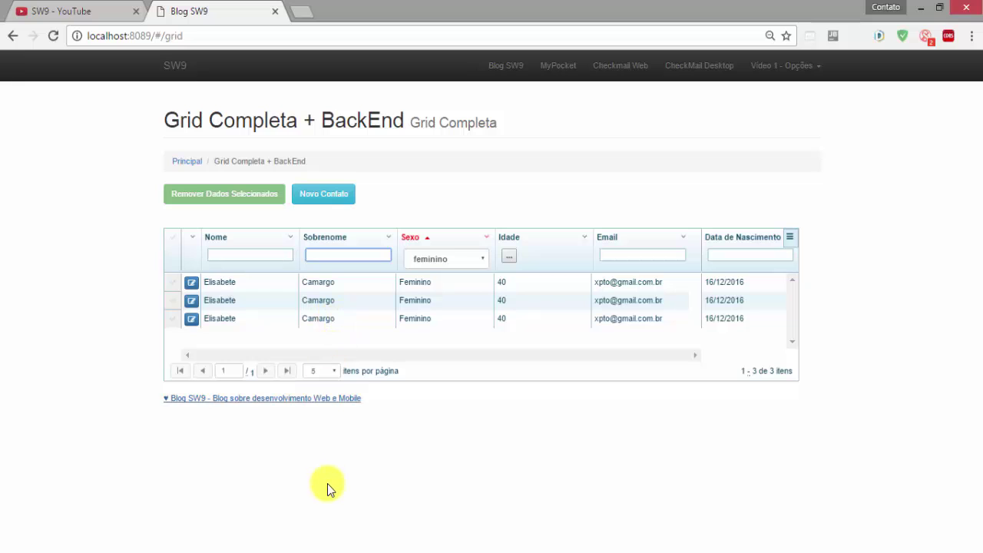
# Switch to Atom and examine app.js upward from the filter handling code to the PDF exporter settings
pyautogui.hotkey('alt', 'Tab')
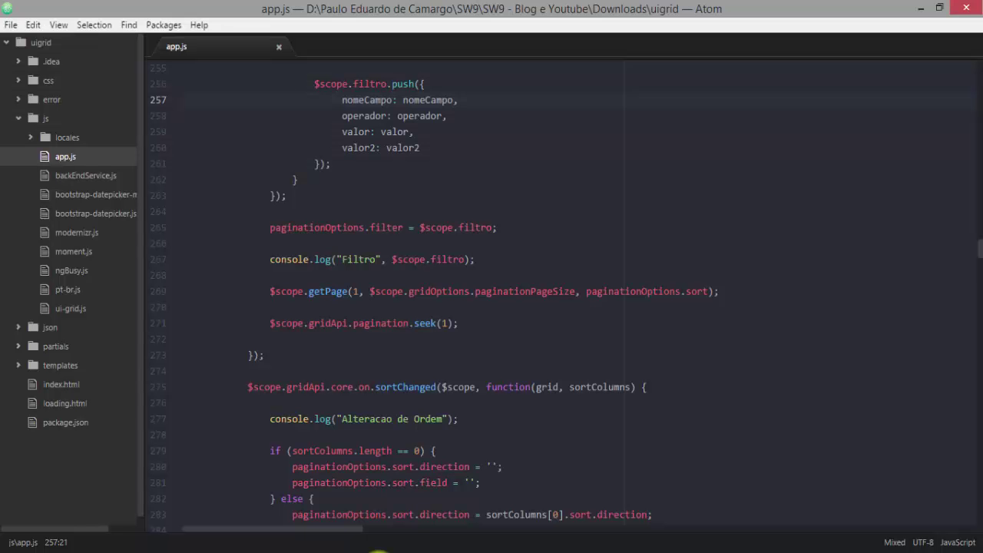
pyautogui.click(321, 206)
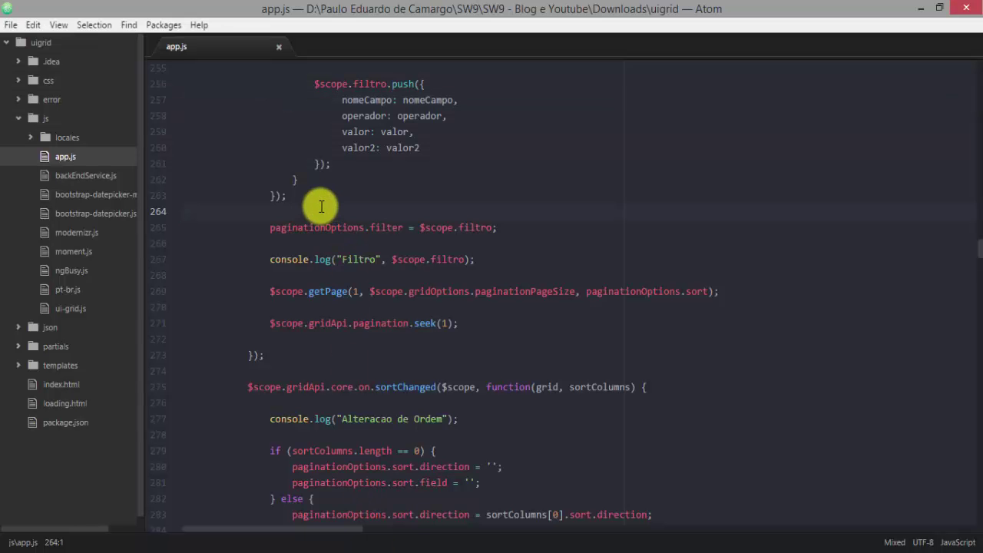
pyautogui.press('Up')
pyautogui.press('Up')
pyautogui.press('Up')
pyautogui.press('Up')
pyautogui.press('Up')
pyautogui.press('Up')
pyautogui.press('Up')
pyautogui.press('Up')
pyautogui.press('Up')
pyautogui.press('Up')
pyautogui.press('Up')
pyautogui.press('Up')
pyautogui.press('Up')
pyautogui.press('Up')
pyautogui.press('Up')
pyautogui.press('Up')
pyautogui.press('Up')
pyautogui.press('Up')
pyautogui.press('Up')
pyautogui.press('Up')
pyautogui.press('Up')
pyautogui.press('Up')
pyautogui.press('Up')
pyautogui.press('Up')
pyautogui.press('Up')
pyautogui.press('Up')
pyautogui.press('Up')
pyautogui.press('Up')
pyautogui.press('Up')
pyautogui.press('Up')
pyautogui.press('Up')
pyautogui.press('Up')
pyautogui.press('Up')
pyautogui.press('Up')
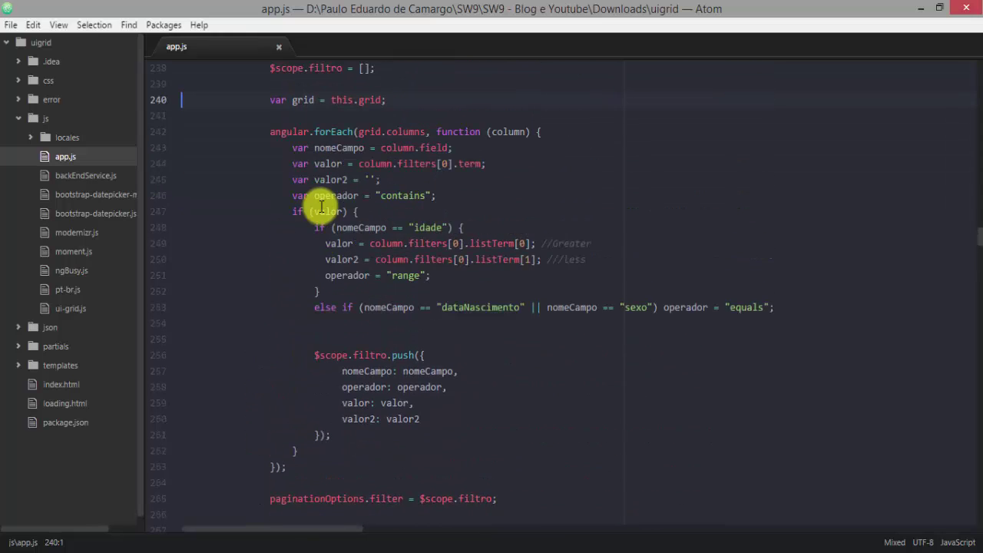
pyautogui.press('pageup')
pyautogui.press('pageup')
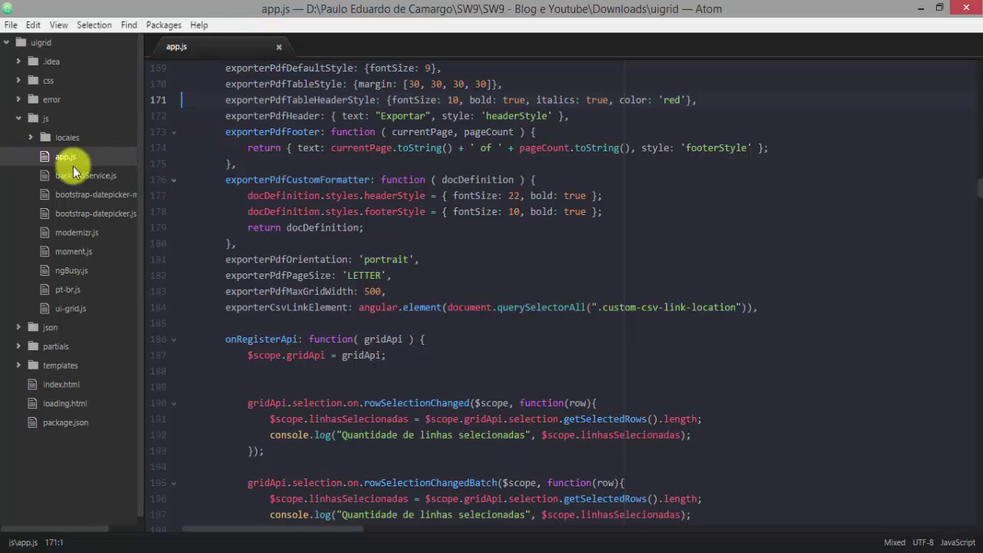
# Examine the CSV and PDF exporter options in app.js around the exporterCsvFilename setting
pyautogui.click(246, 164)
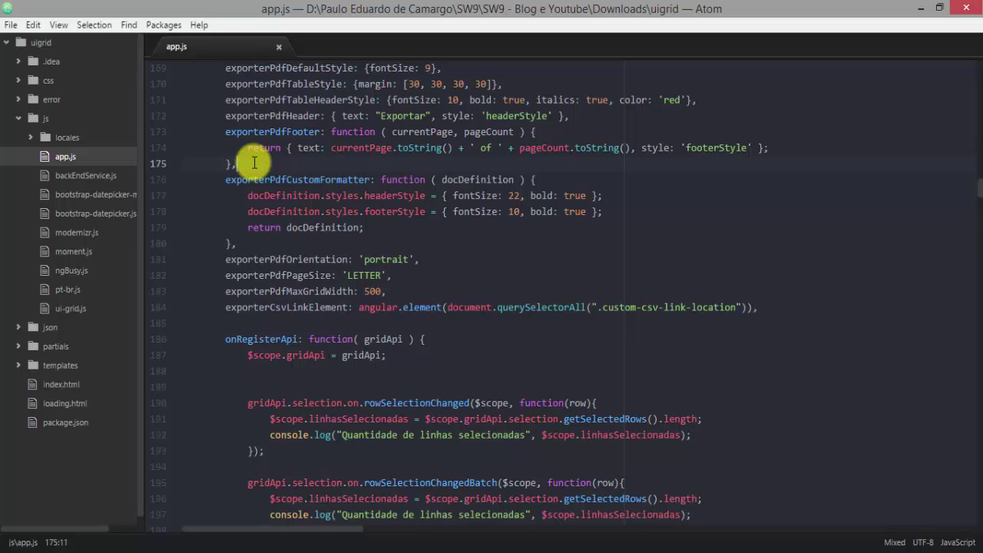
pyautogui.press('Up')
pyautogui.press('Up')
pyautogui.press('Up')
pyautogui.press('Up')
pyautogui.press('Up')
pyautogui.press('Up')
pyautogui.press('Up')
pyautogui.press('Up')
pyautogui.press('Up')
pyautogui.press('Up')
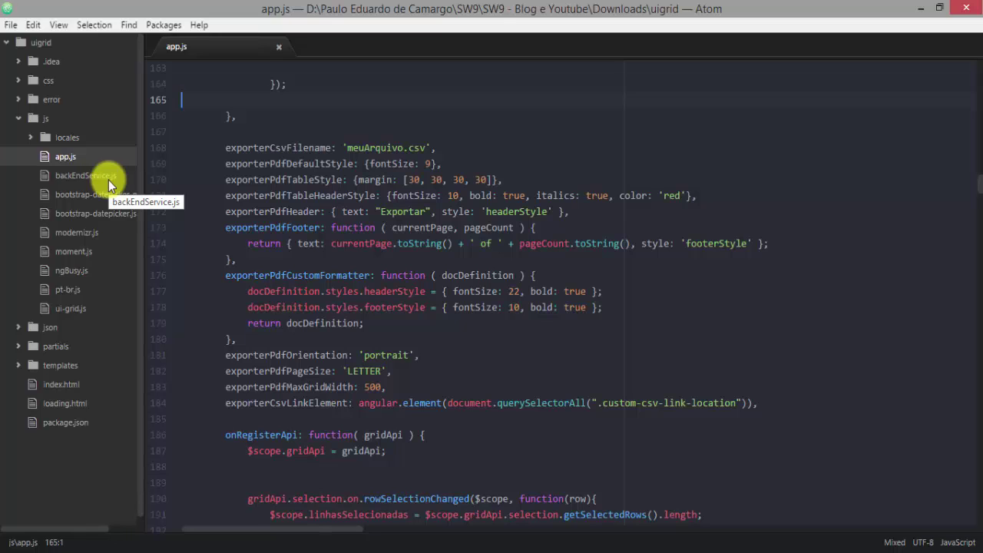
pyautogui.click(245, 137)
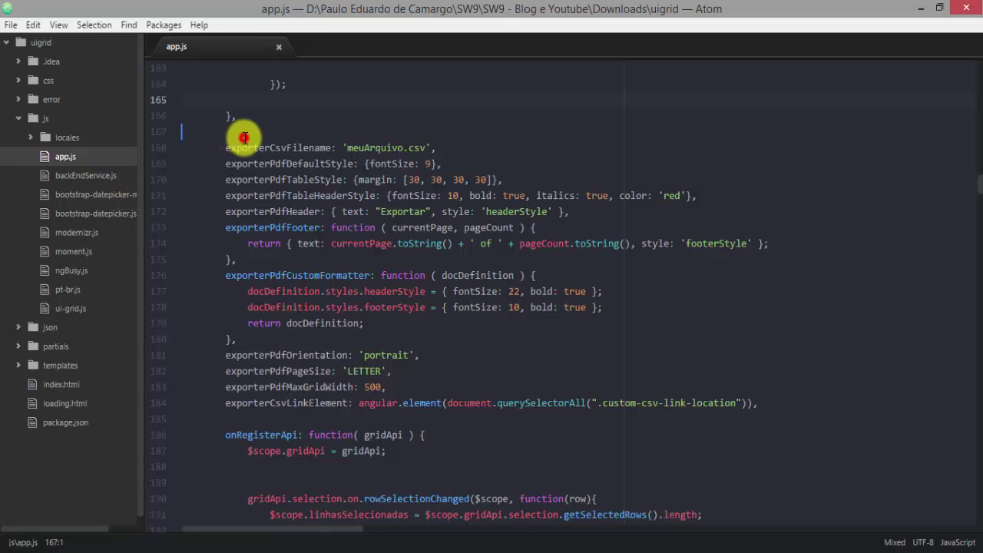
pyautogui.press('Down')
pyautogui.press('Down')
pyautogui.click(245, 137)
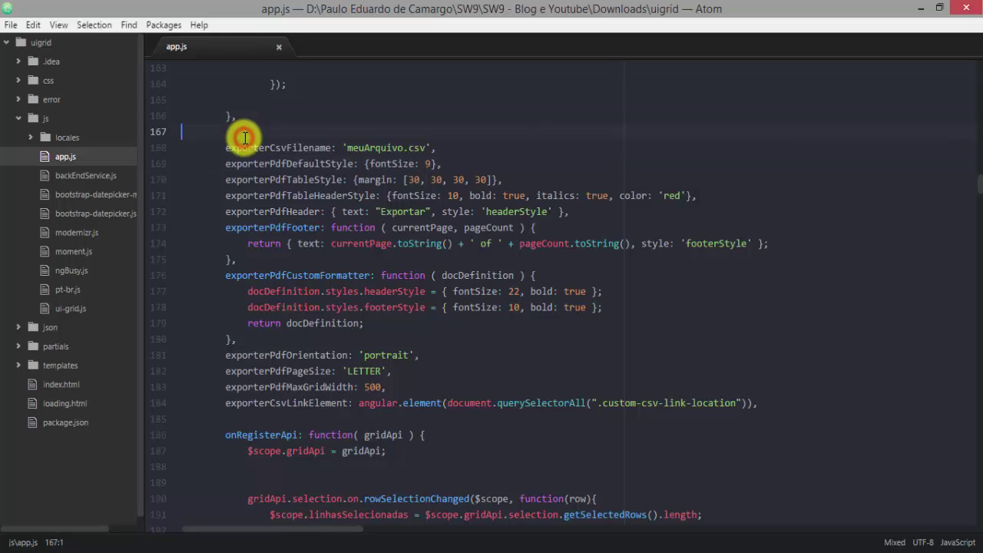
# Review app.js upward from the exporter options through the column definitions to the paginationOptions variable
pyautogui.press('Up')
pyautogui.press('Up')
pyautogui.press('Up')
pyautogui.press('Up')
pyautogui.press('Up')
pyautogui.press('Up')
pyautogui.press('Up')
pyautogui.press('Up')
pyautogui.press('Up')
pyautogui.press('Up')
pyautogui.press('Up')
pyautogui.press('Up')
pyautogui.press('Up')
pyautogui.press('Up')
pyautogui.press('Up')
pyautogui.press('Up')
pyautogui.press('Up')
pyautogui.press('Up')
pyautogui.press('Up')
pyautogui.press('Up')
pyautogui.press('Up')
pyautogui.press('Up')
pyautogui.press('Up')
pyautogui.press('Up')
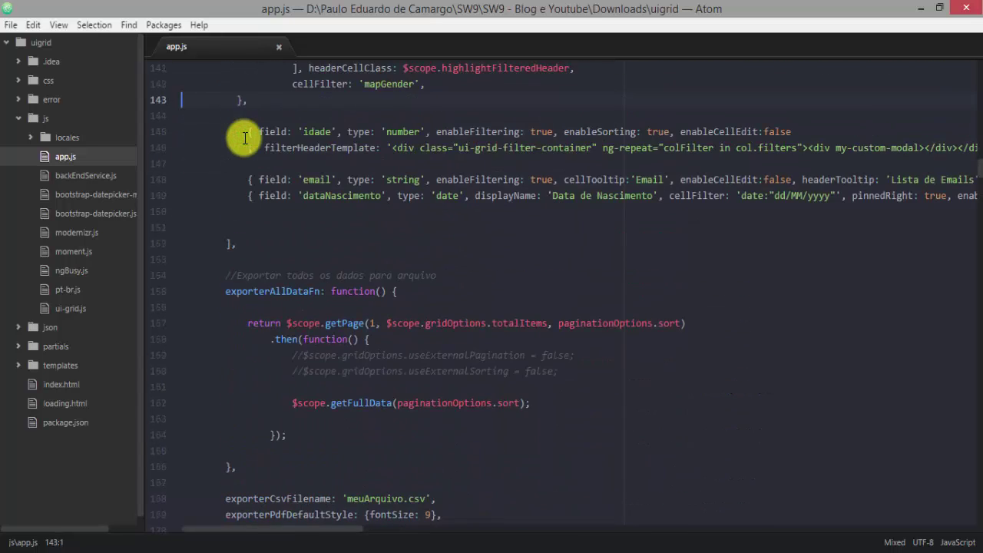
pyautogui.press('pageup')
pyautogui.press('pageup')
pyautogui.press('pageup')
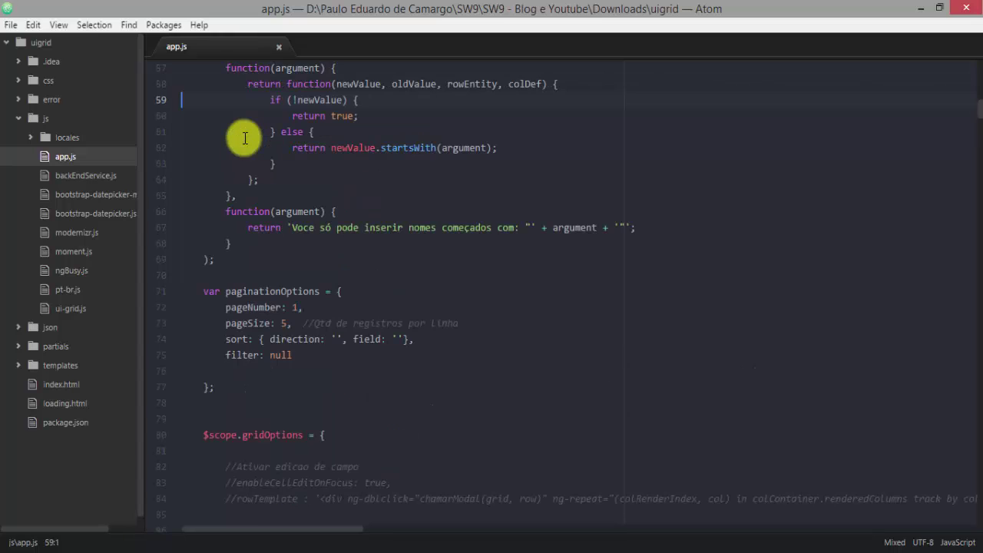
# Examine the start of $scope.gridOptions and place the cursor on the blank line below paginationPageSize
pyautogui.press('Down')
pyautogui.press('Down')
pyautogui.press('Down')
pyautogui.press('Down')
pyautogui.press('Down')
pyautogui.press('Down')
pyautogui.press('Down')
pyautogui.press('Down')
pyautogui.press('Down')
pyautogui.press('Down')
pyautogui.press('Down')
pyautogui.press('pagedown')
pyautogui.press('Down')
pyautogui.press('Down')
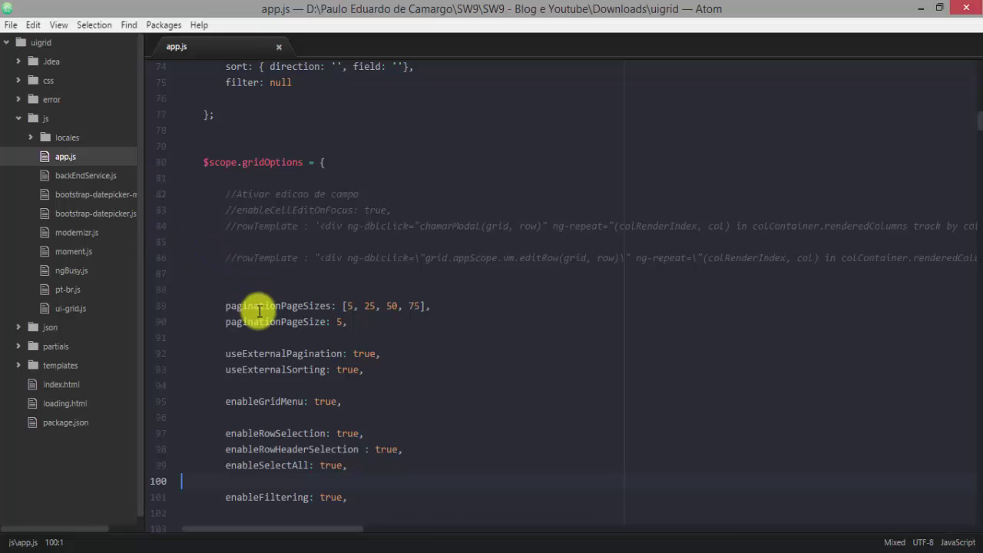
pyautogui.click(279, 336)
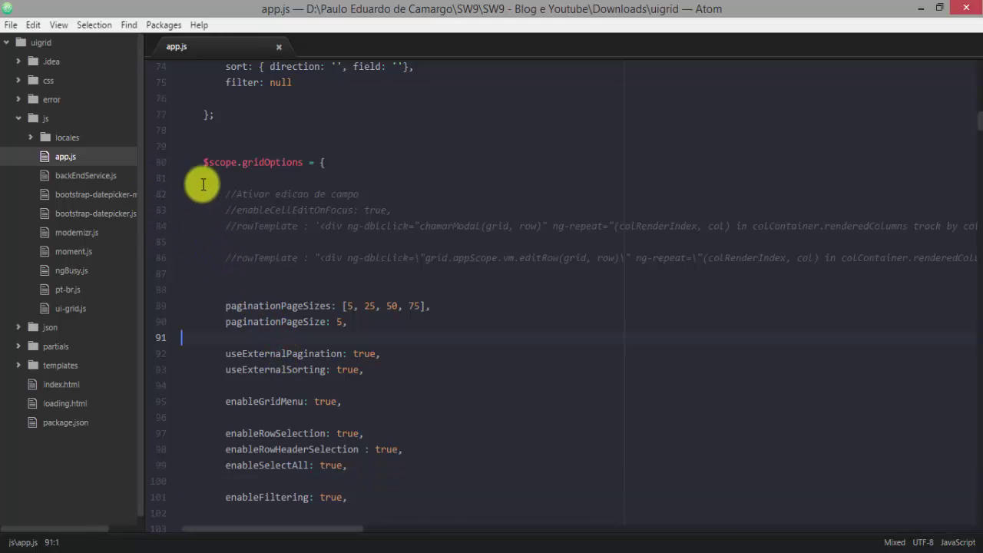